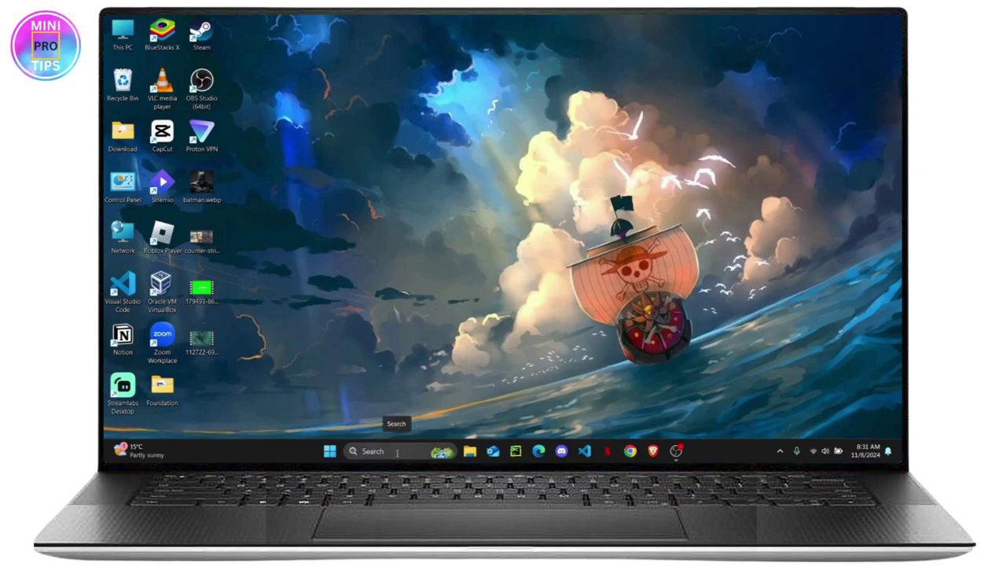
# Step: Open Control Panel by searching 'control' from the taskbar
pyautogui.click(397, 452)
pyautogui.write('c')
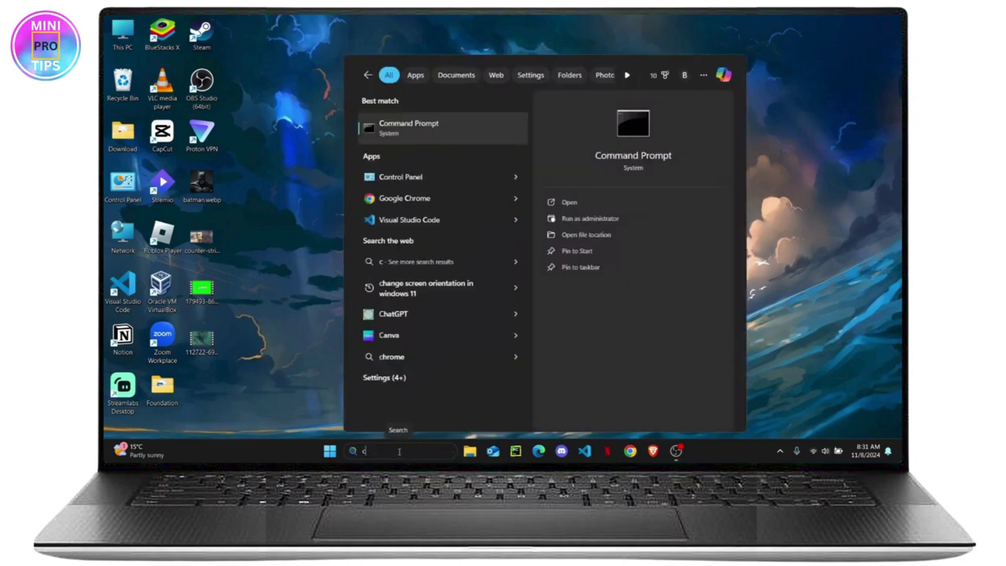
pyautogui.write('ontrol')
pyautogui.press('Return')
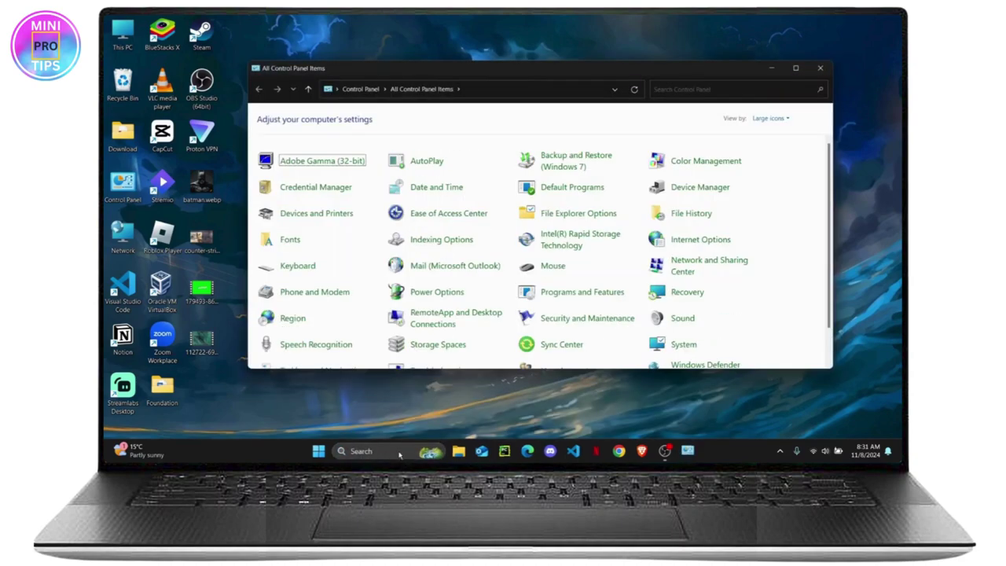
# Step: Set Control Panel to view by Large icons and open Power Options
pyautogui.click(770, 119)
pyautogui.click(779, 131)
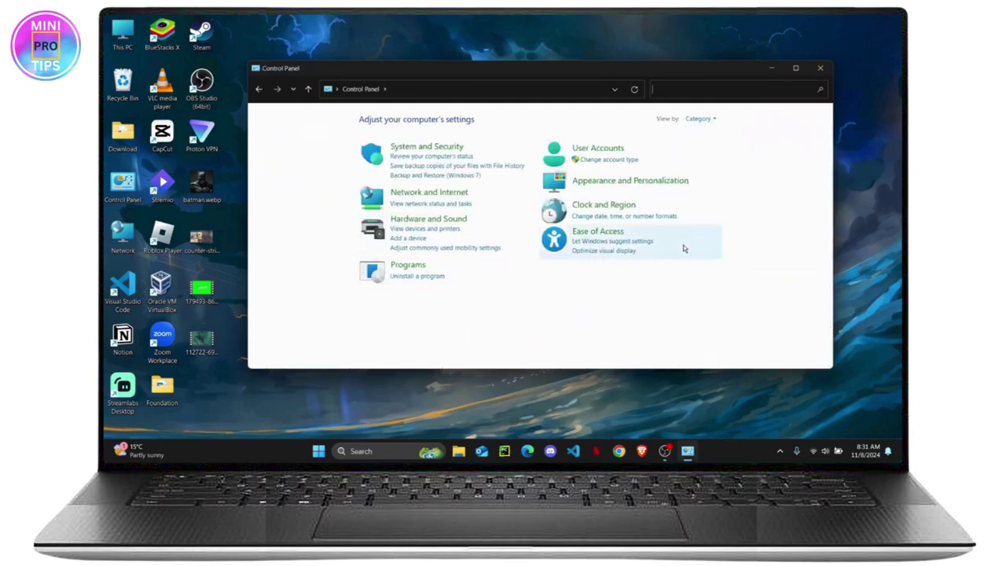
pyautogui.click(702, 118)
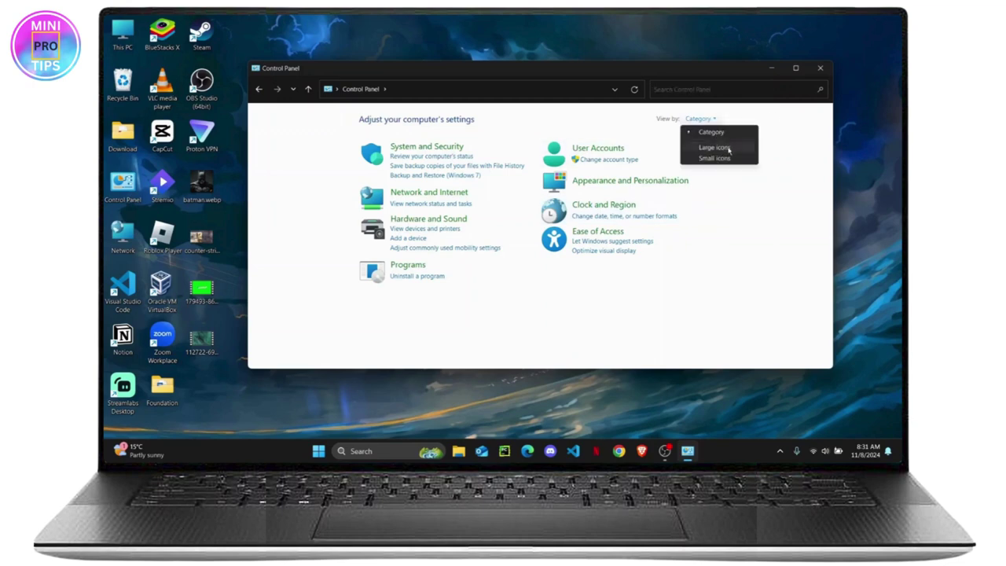
pyautogui.click(719, 148)
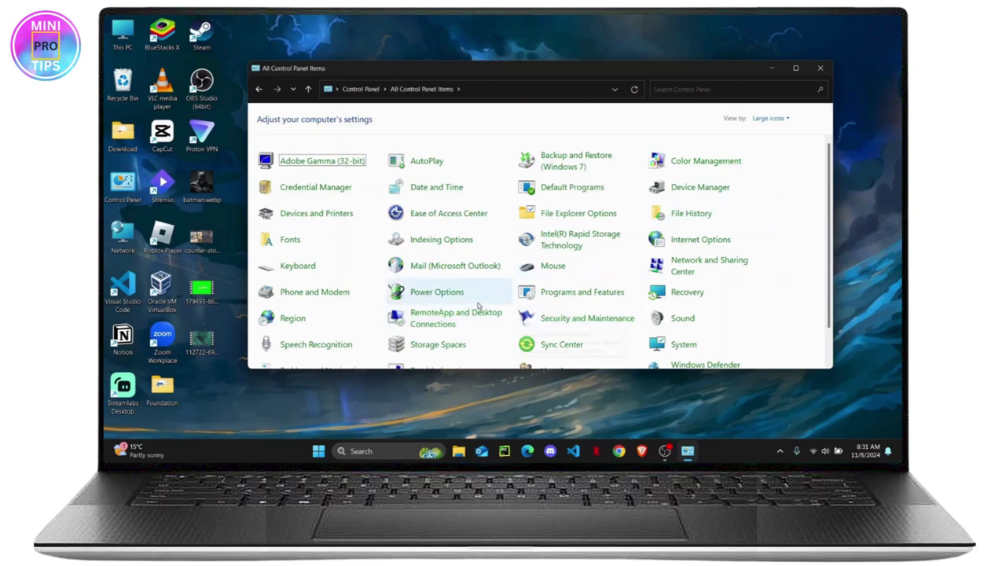
pyautogui.click(421, 295)
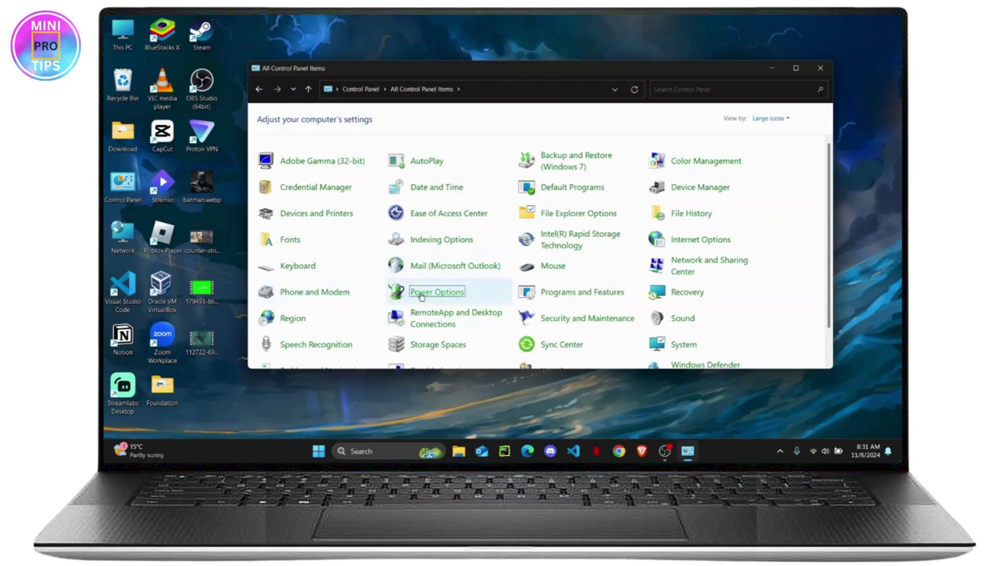
pyautogui.click(421, 292)
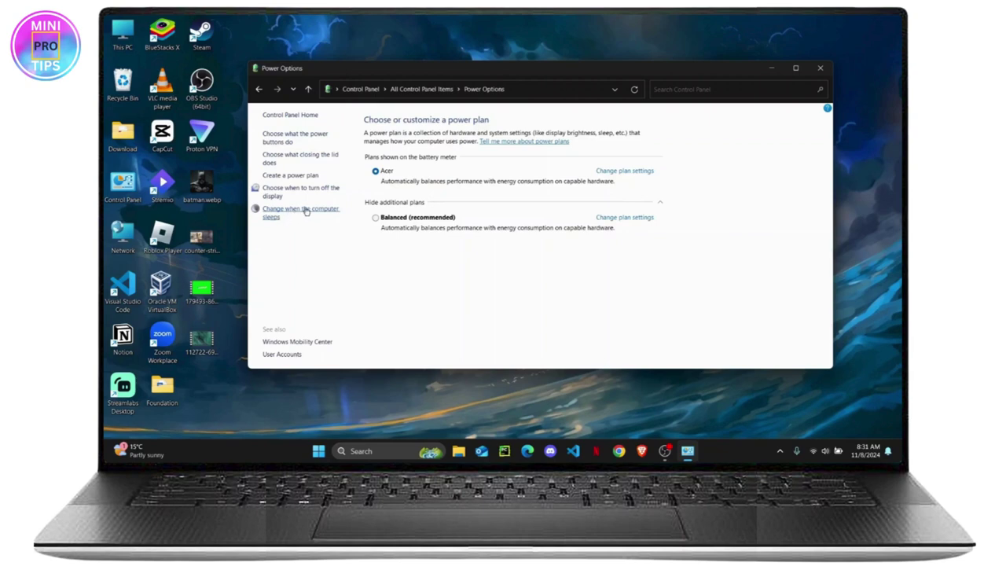
# Step: Open the Acer plan's advanced power settings and expand USB settings > USB selective suspend
pyautogui.click(287, 213)
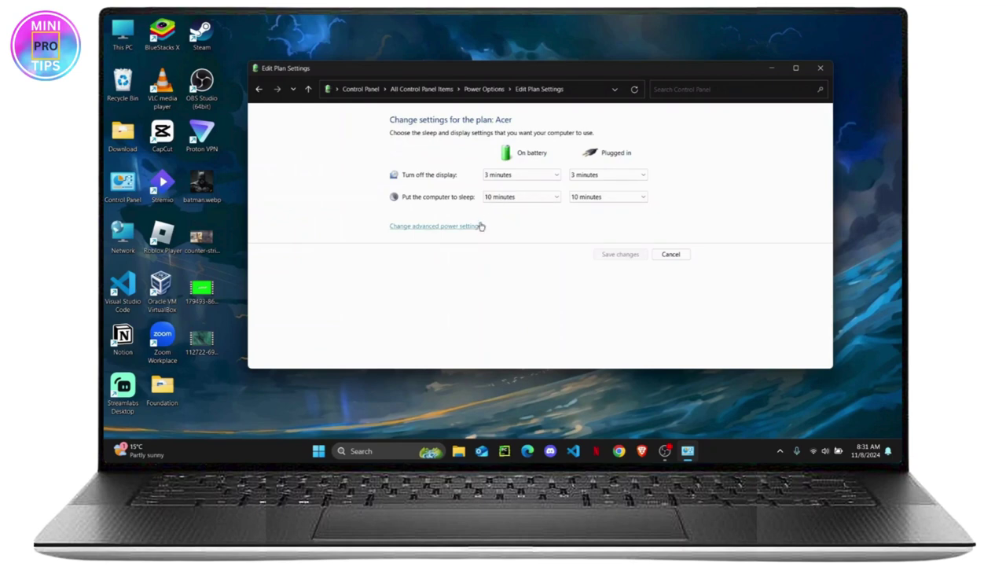
pyautogui.click(438, 228)
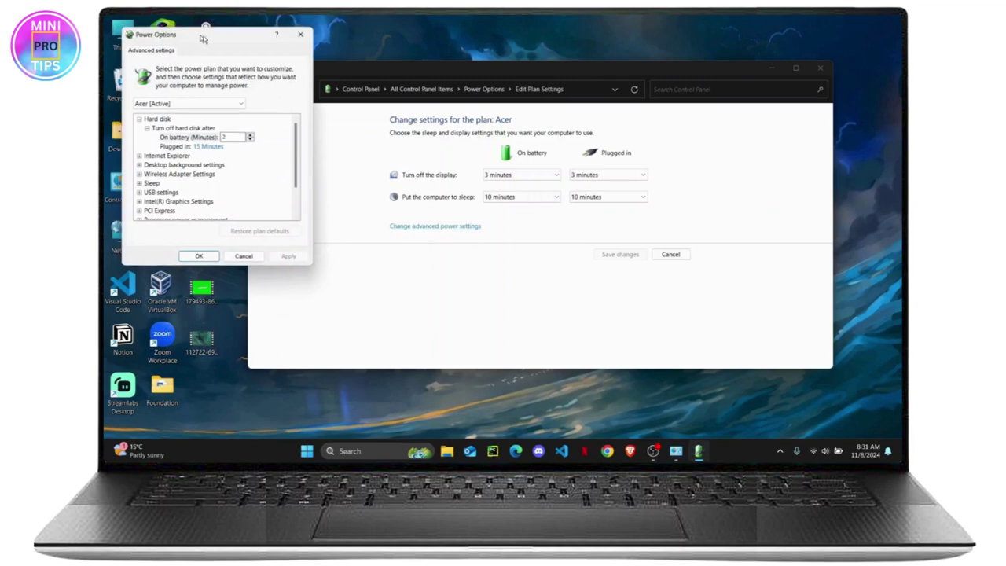
pyautogui.moveTo(204, 30); pyautogui.dragTo(456, 62)
pyautogui.scroll(-2, 442, 175)
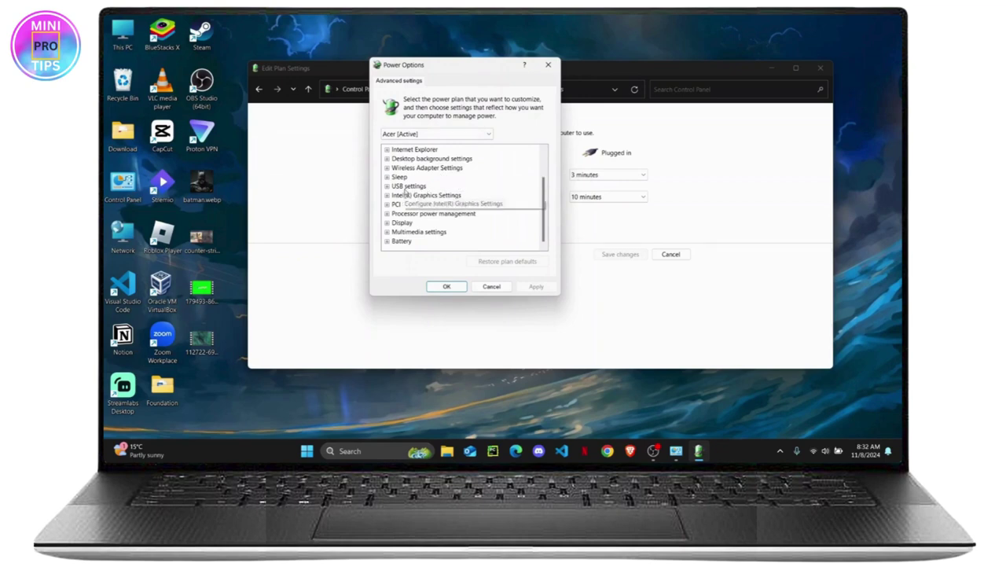
pyautogui.click(410, 189)
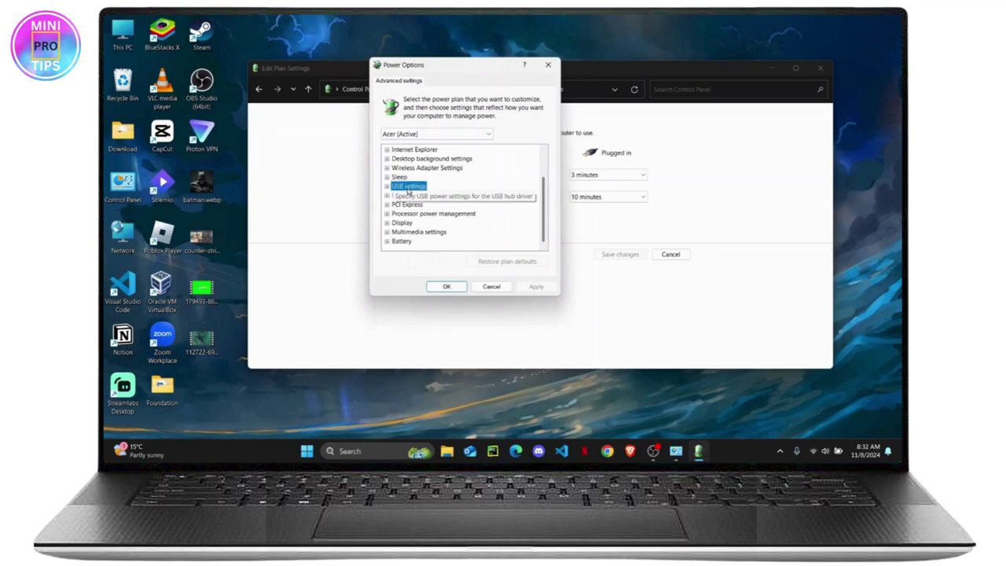
pyautogui.click(386, 187)
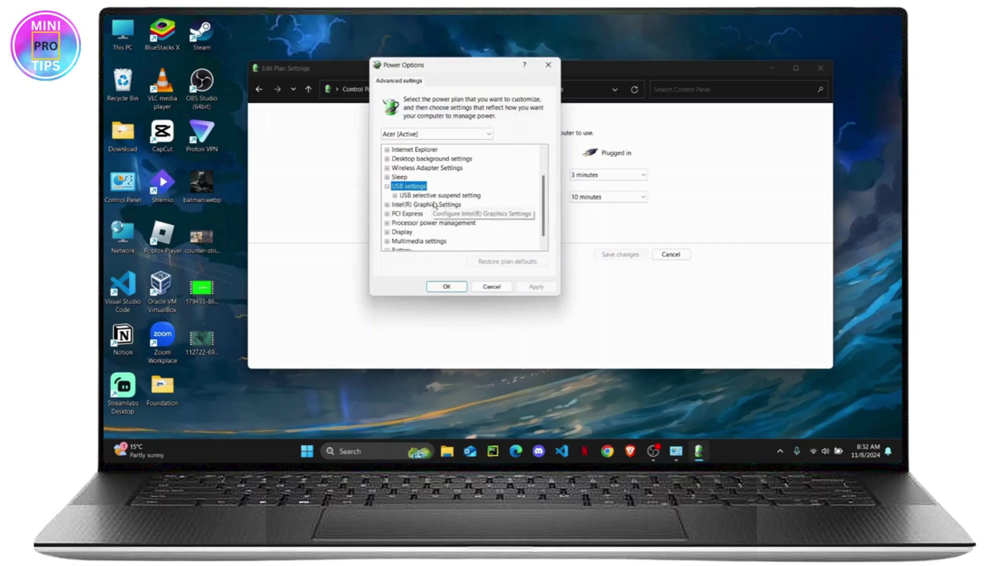
pyautogui.click(396, 197)
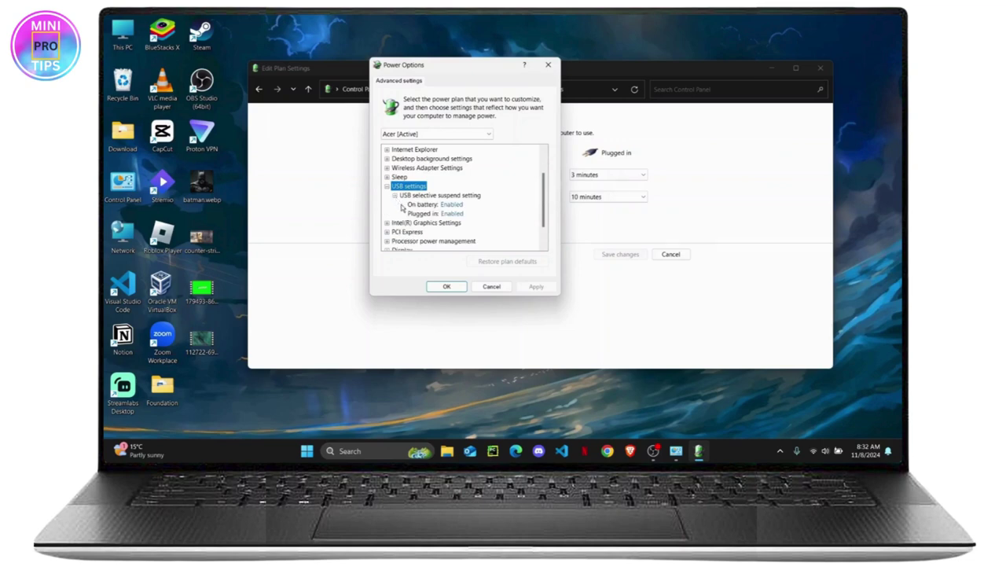
# Step: Set USB selective suspend to Disabled on battery and plugged in, apply, and close the windows
pyautogui.click(454, 206)
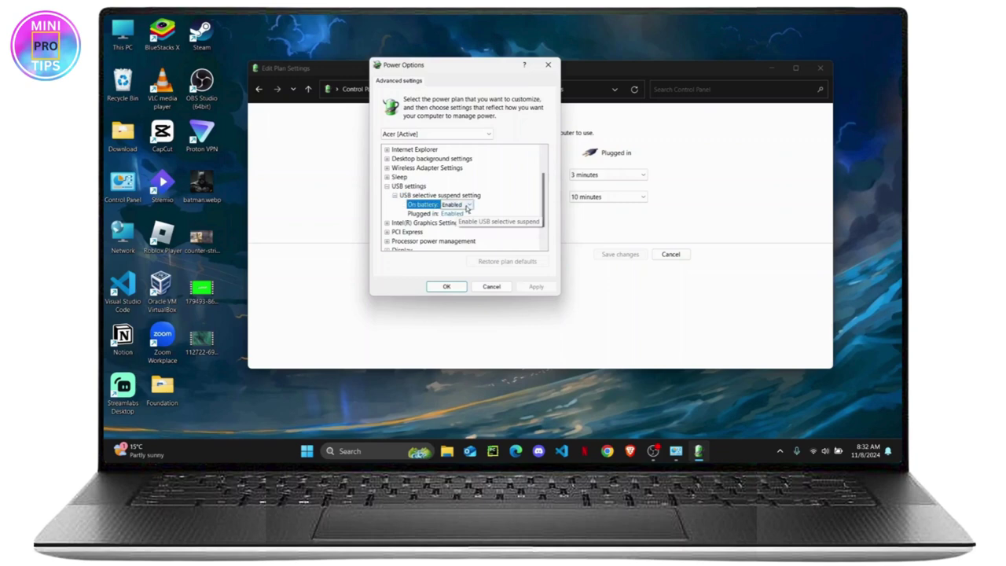
pyautogui.click(467, 206)
pyautogui.click(458, 214)
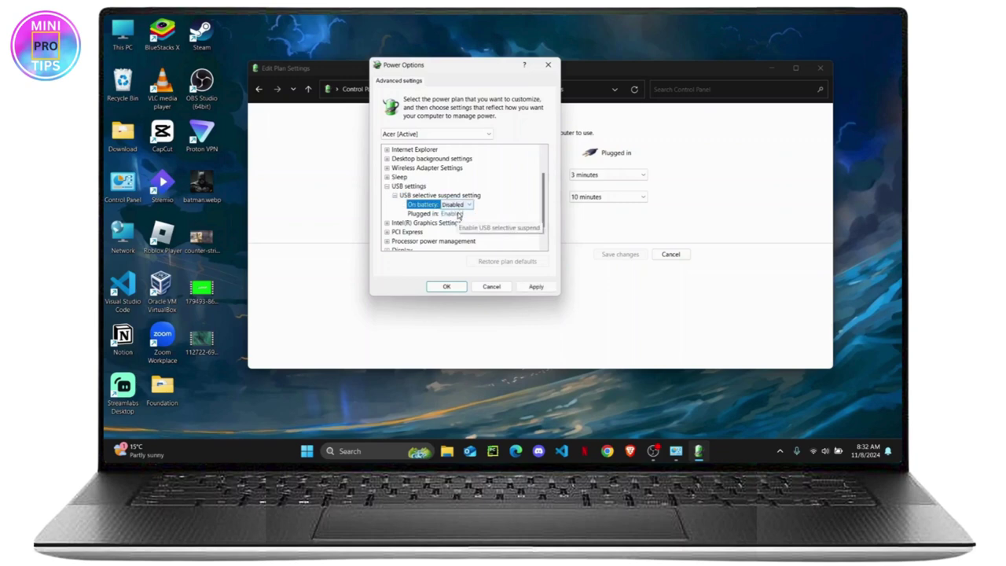
pyautogui.click(458, 214)
pyautogui.click(464, 214)
pyautogui.click(463, 232)
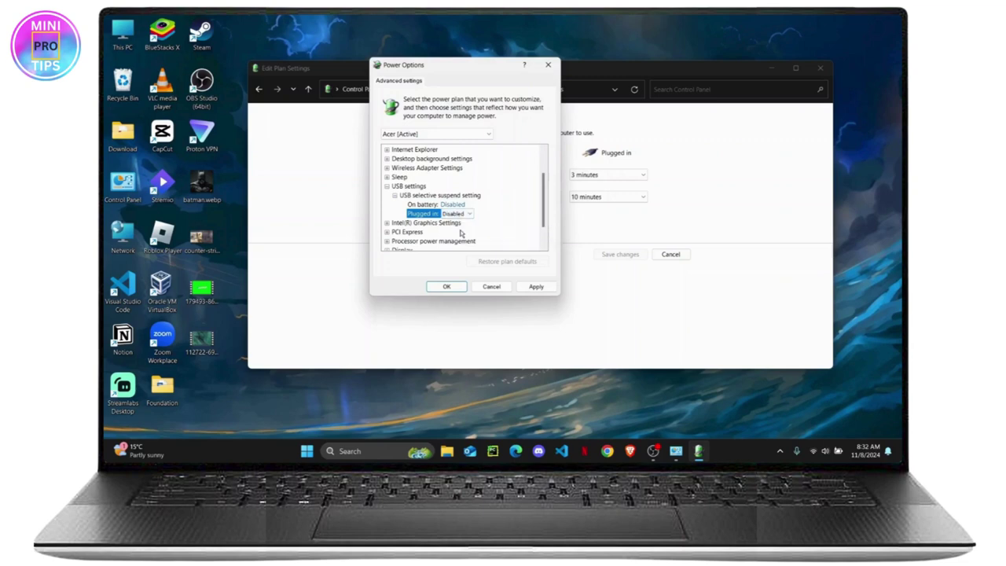
pyautogui.click(535, 287)
pyautogui.click(447, 286)
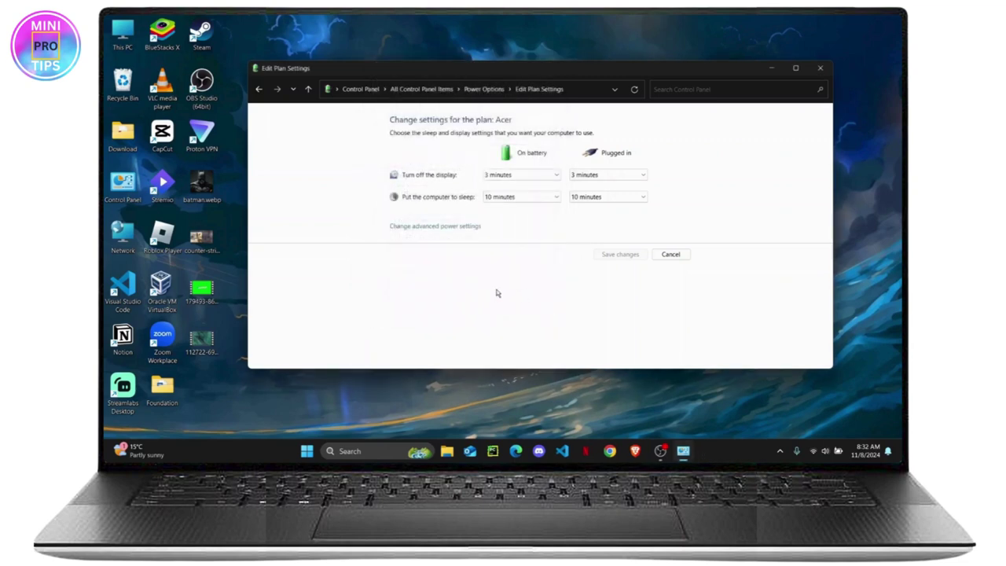
pyautogui.click(822, 68)
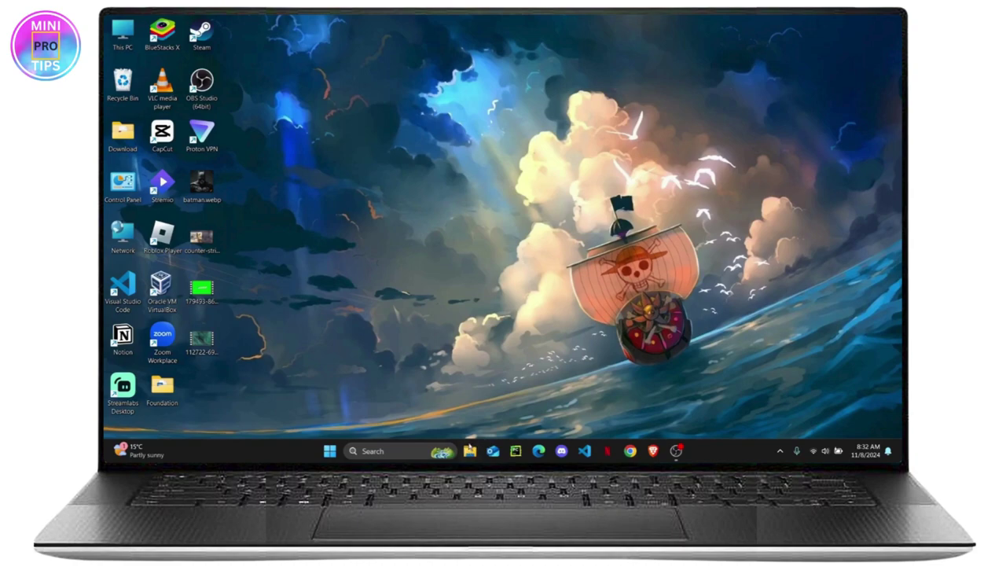
# Step: Browse File Explorer to C:\Windows\INF and search the folder for 'wpdm'
pyautogui.click(469, 451)
pyautogui.click(316, 303)
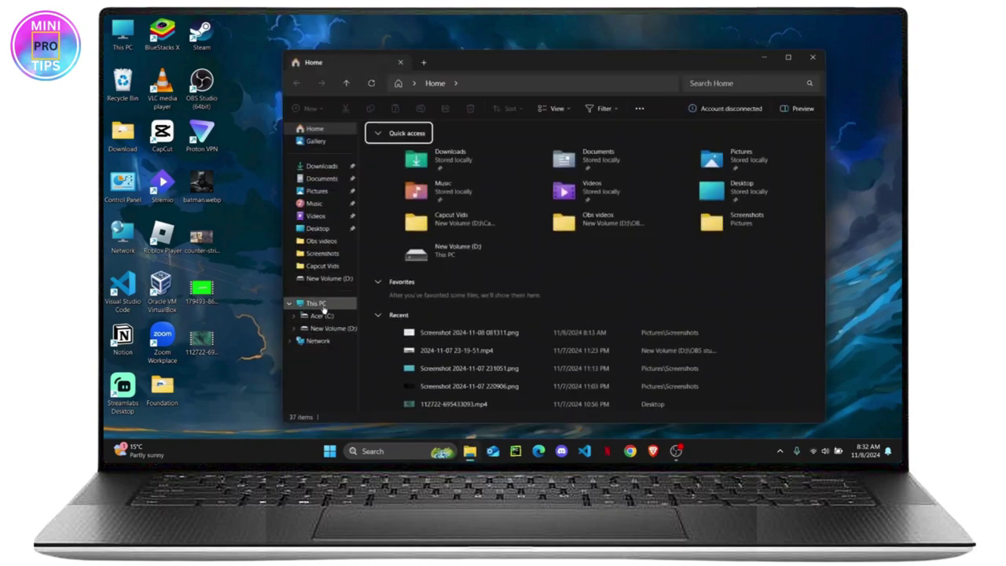
pyautogui.doubleClick(424, 153)
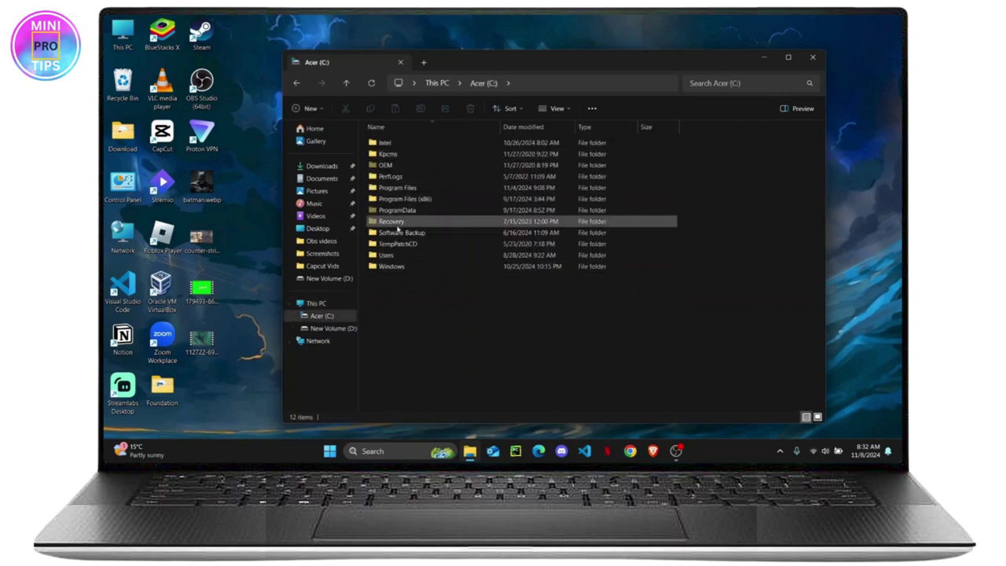
pyautogui.doubleClick(406, 267)
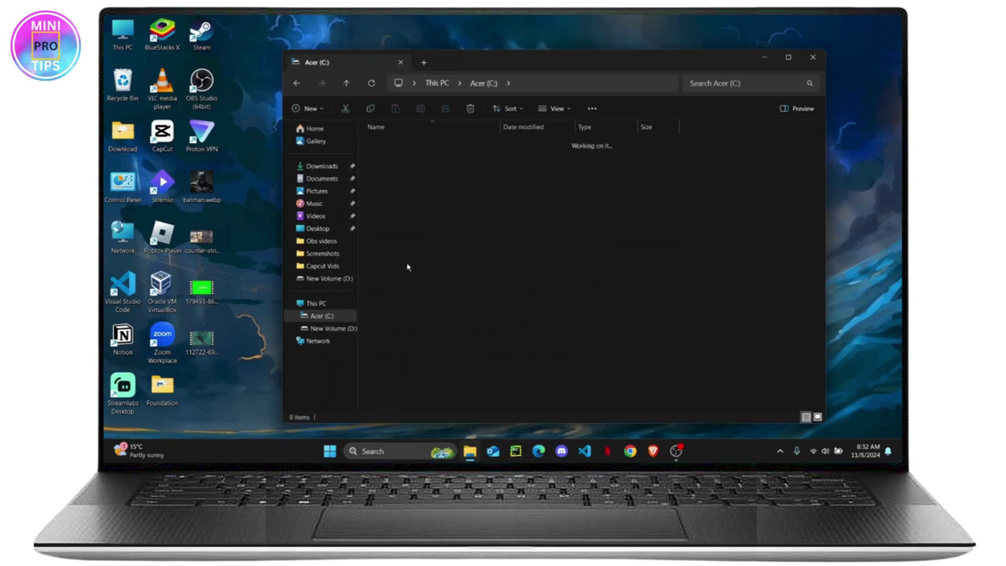
pyautogui.scroll(-3, 430, 200)
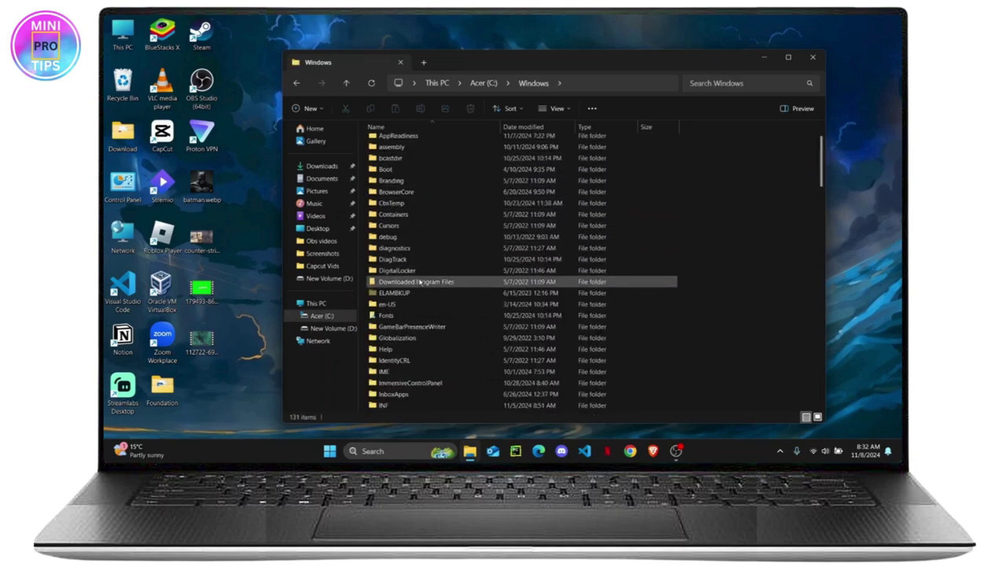
pyautogui.doubleClick(389, 361)
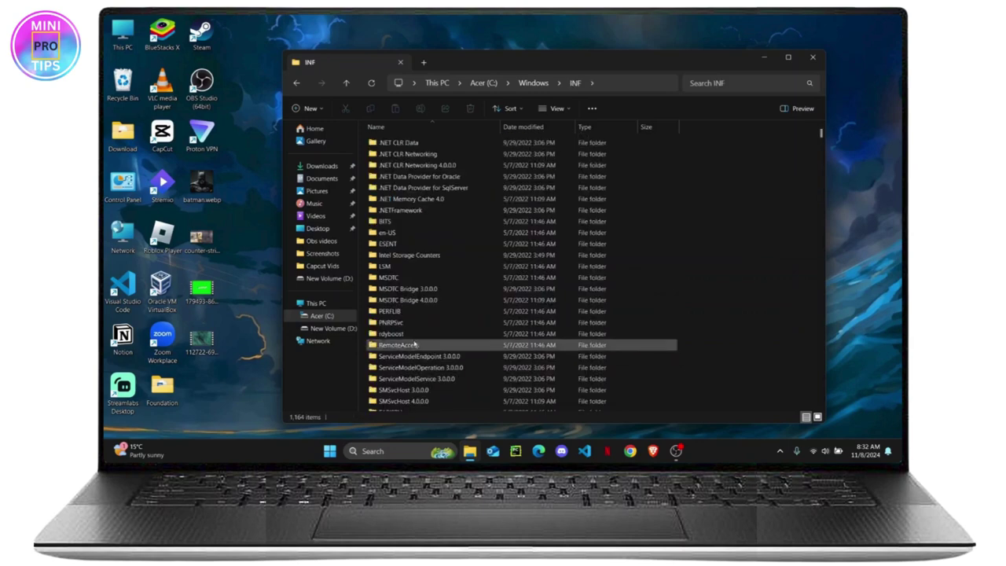
pyautogui.click(733, 88)
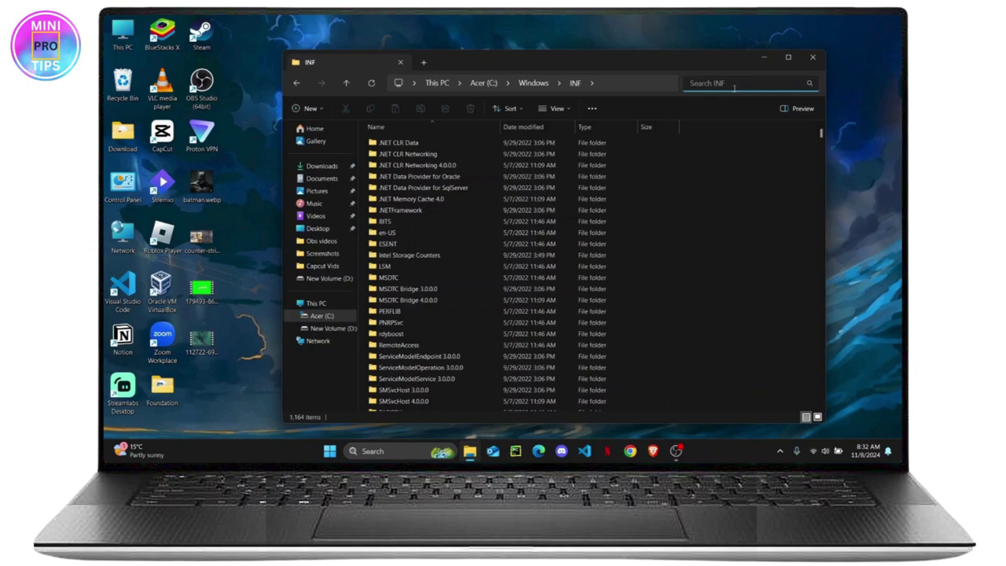
pyautogui.write('wp')
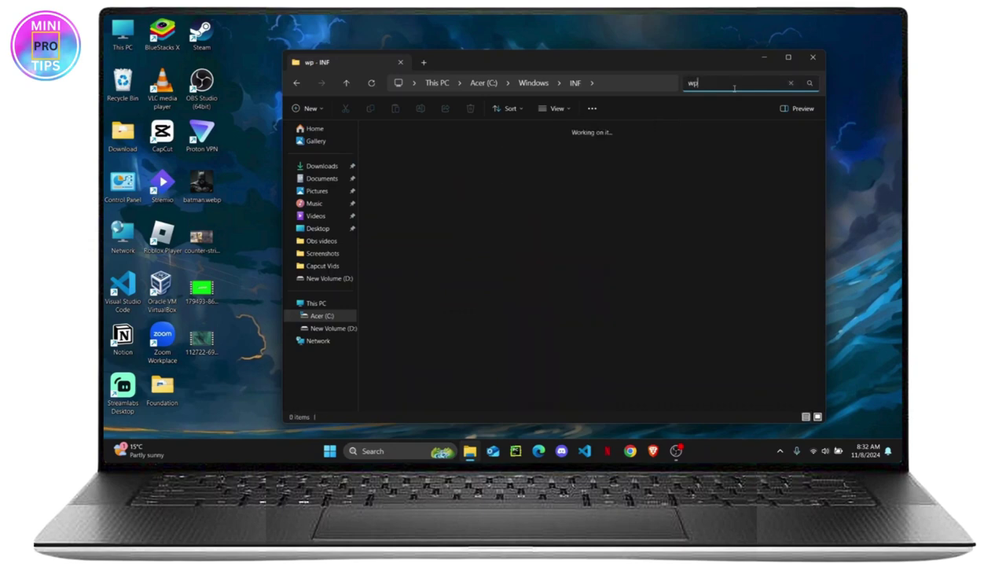
pyautogui.write('dmtp')
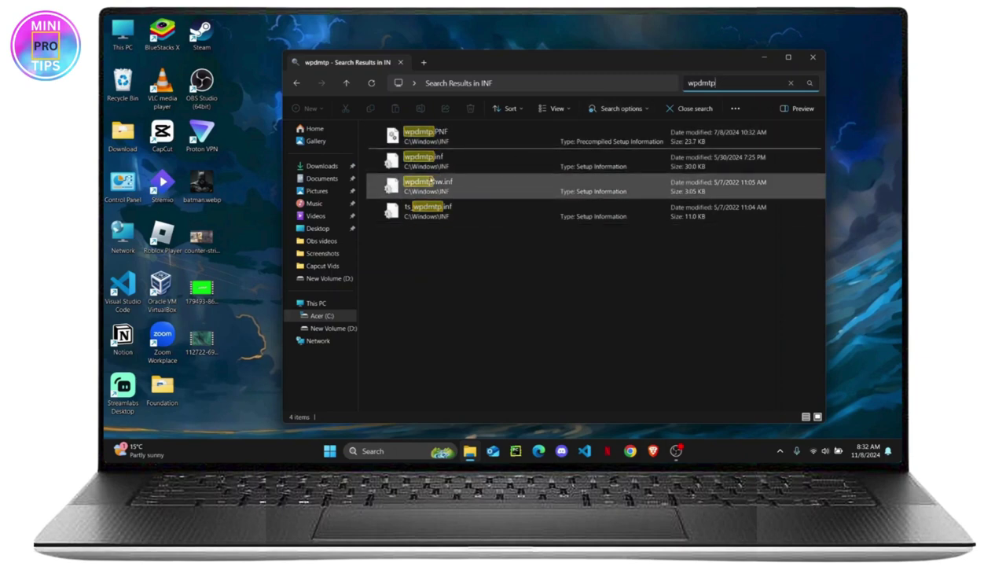
pyautogui.click(875, 213)
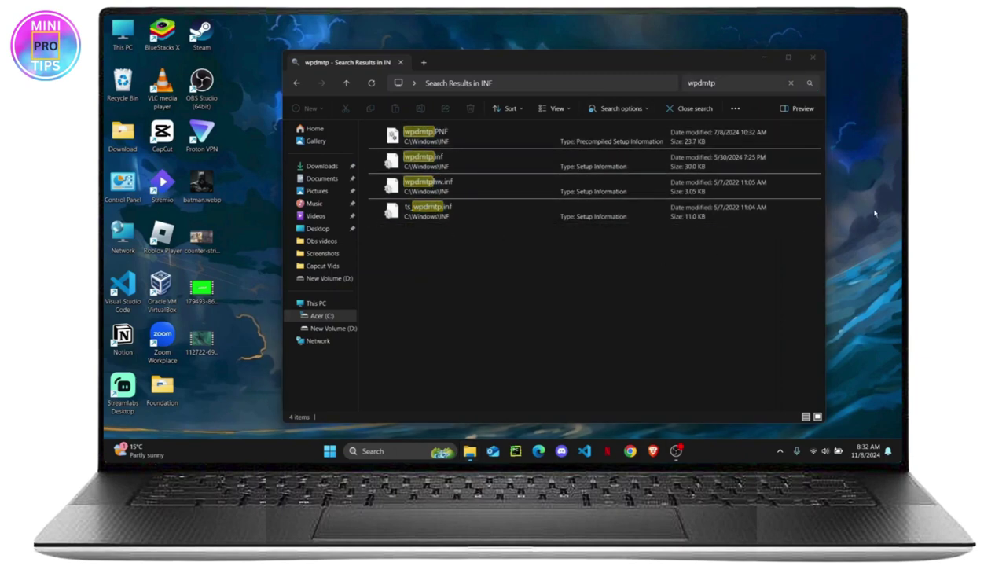
# Step: Narrow the search to 'wpdmt', install wpdmtp.inf, and close the Explorer window
pyautogui.click(651, 304)
pyautogui.press('BackSpace')
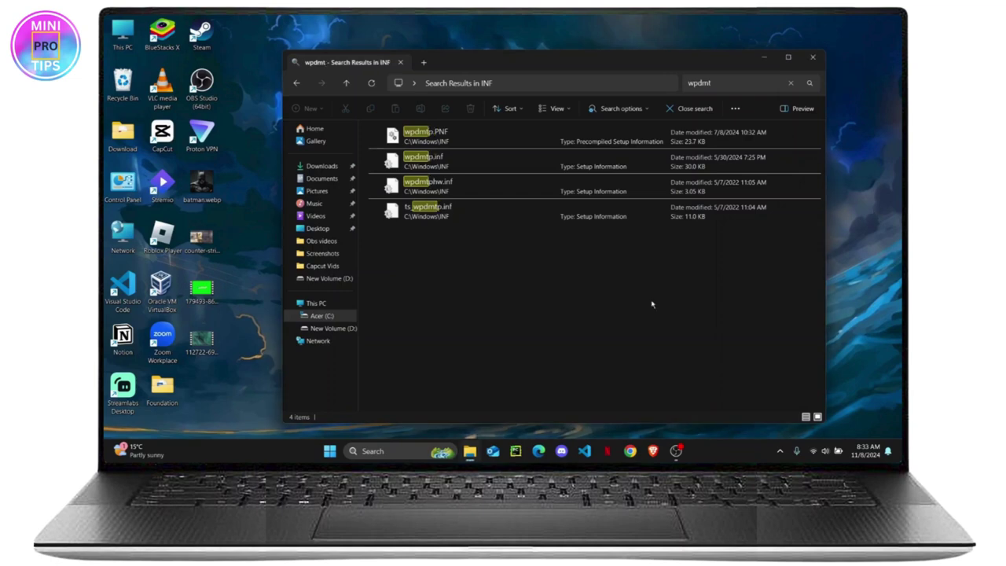
pyautogui.rightClick(434, 164)
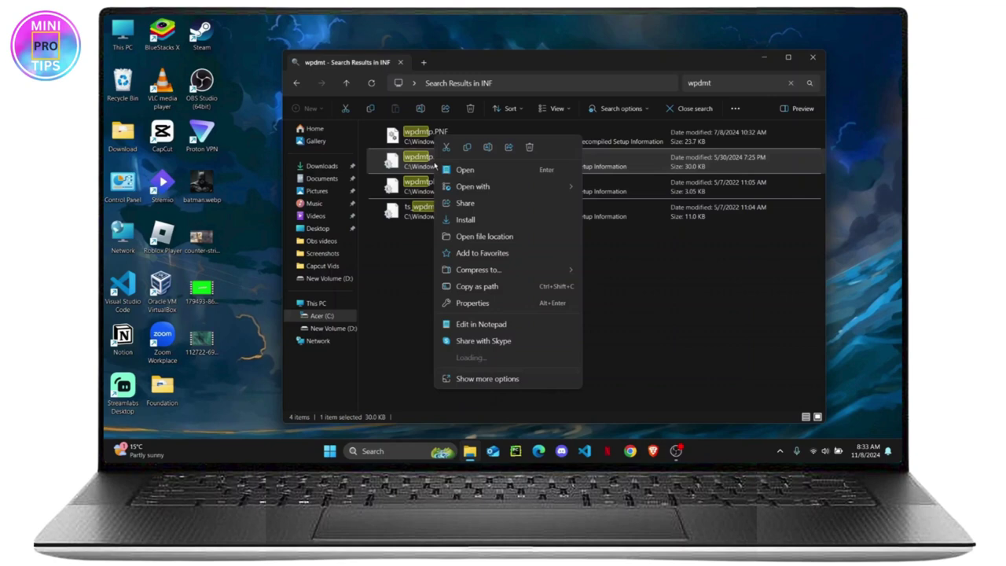
pyautogui.click(605, 161)
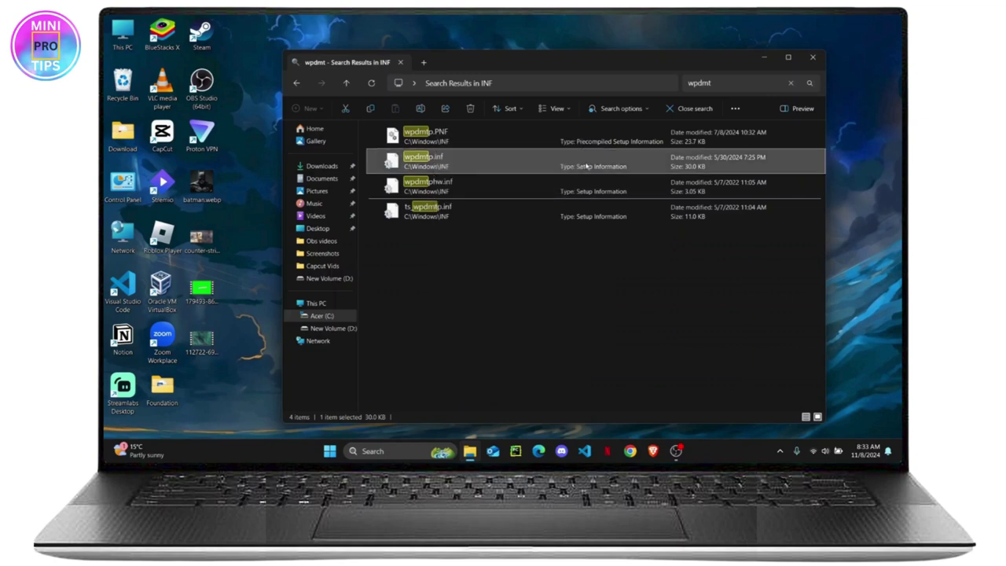
pyautogui.rightClick(488, 164)
pyautogui.click(522, 220)
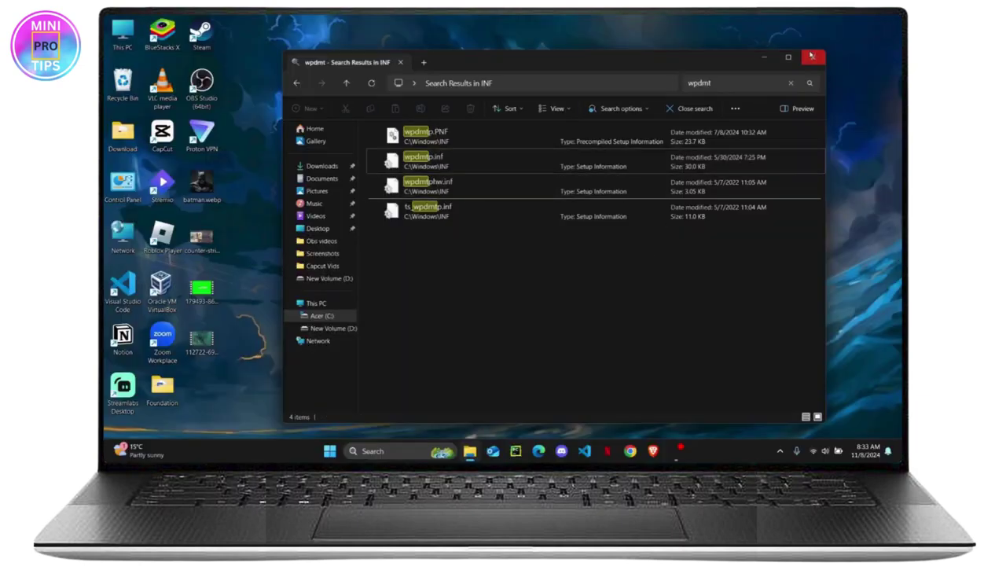
pyautogui.click(811, 55)
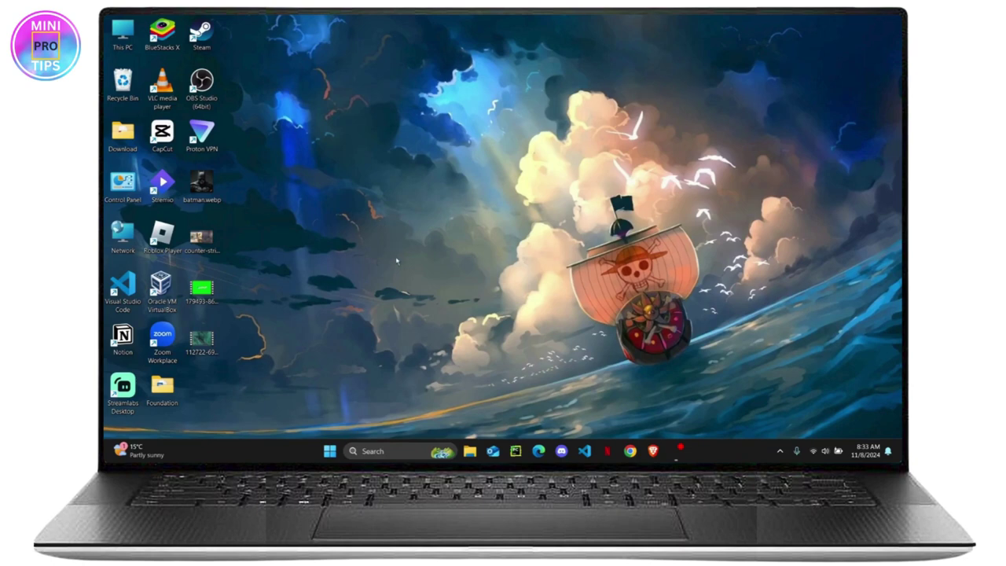
# Step: Open Computer Management from This PC's Manage option and go to Device Manager
pyautogui.rightClick(134, 49)
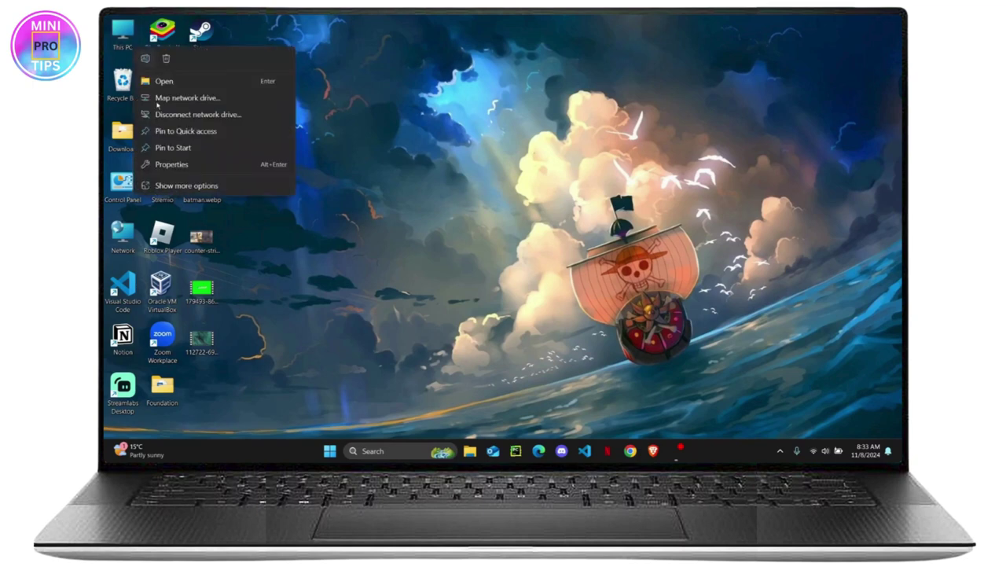
pyautogui.click(181, 187)
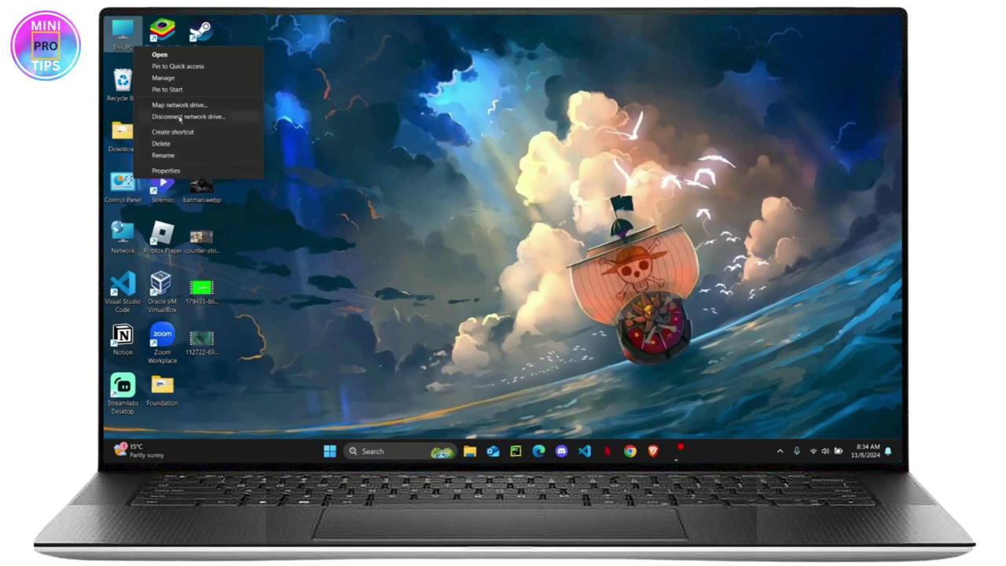
pyautogui.click(165, 78)
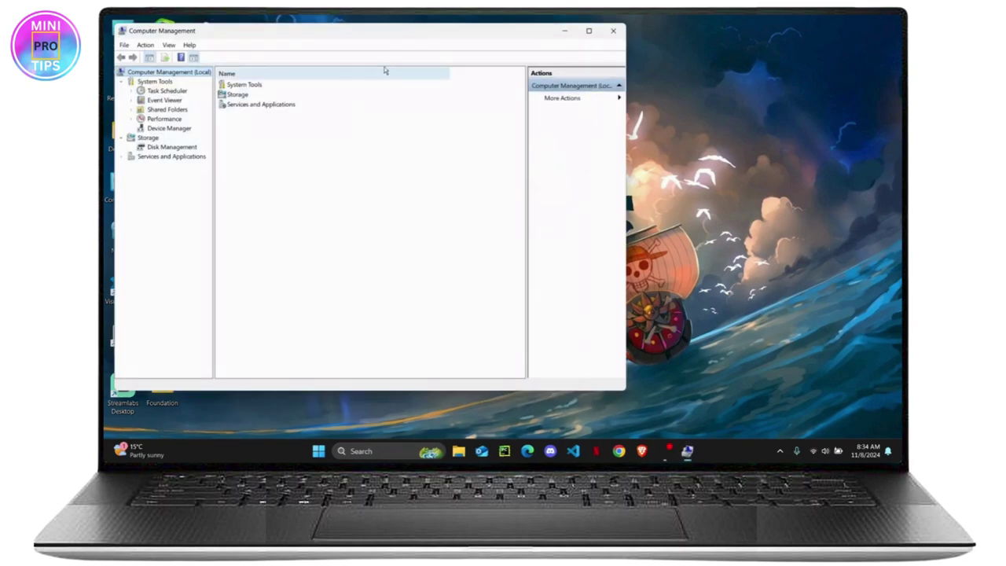
pyautogui.moveTo(384, 24); pyautogui.dragTo(567, 38)
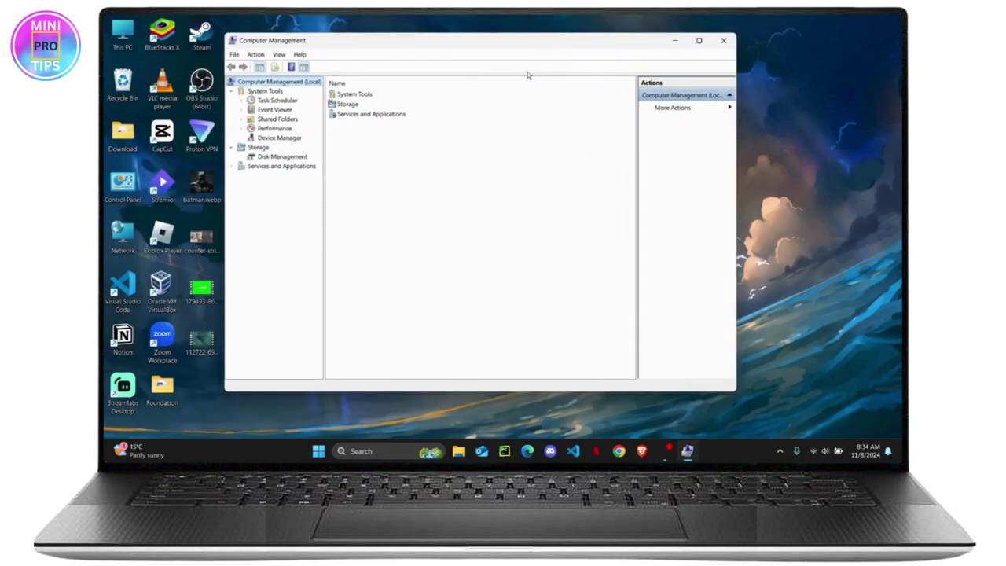
pyautogui.click(284, 138)
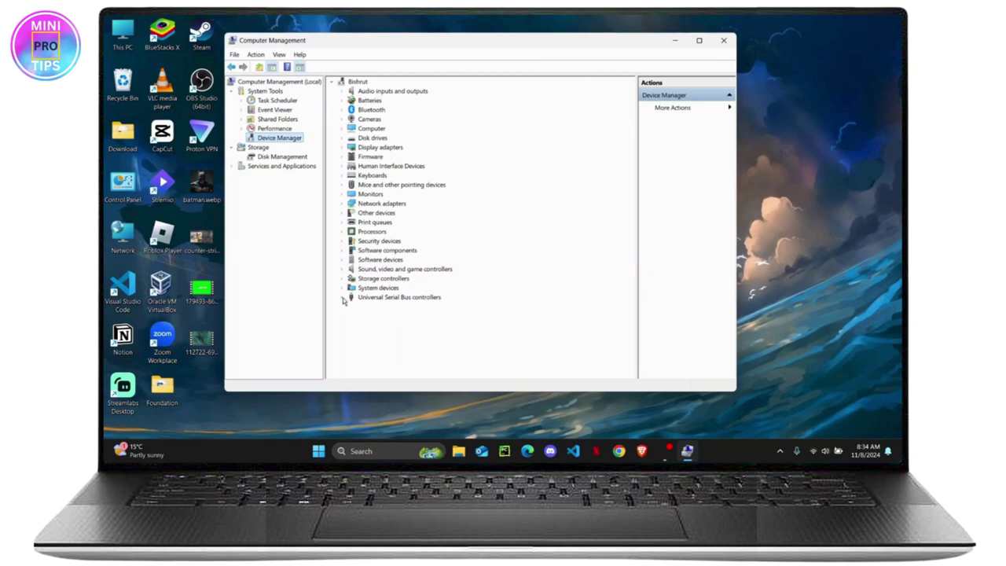
# Step: Search automatically for an updated USB Root Hub (USB 3.0) driver, then close Computer Management
pyautogui.click(342, 298)
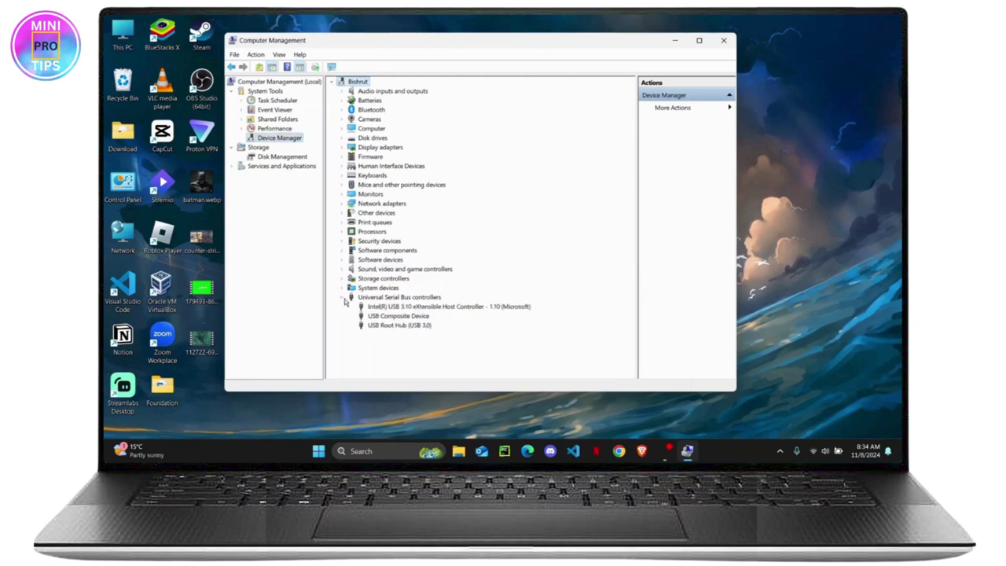
pyautogui.click(388, 327)
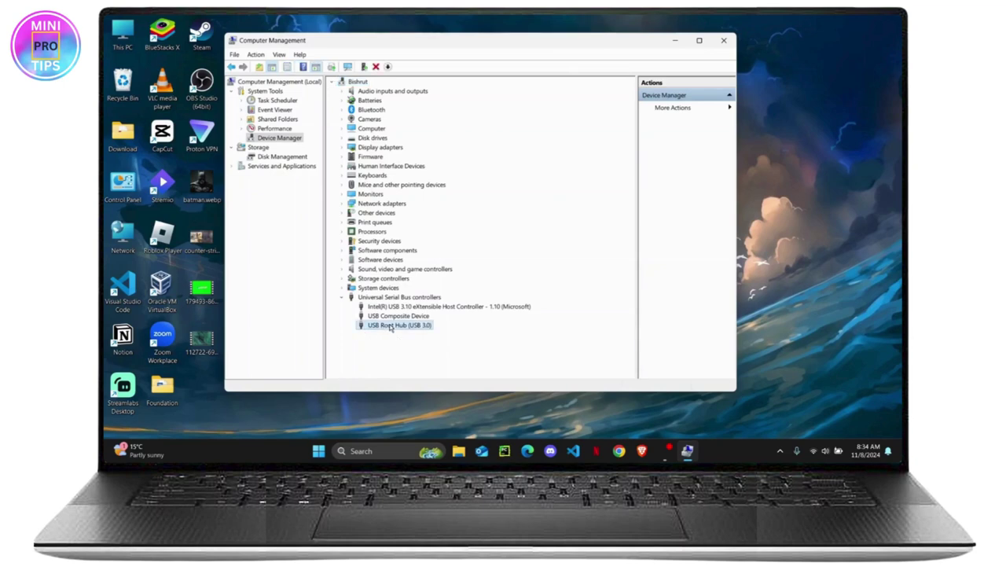
pyautogui.rightClick(390, 327)
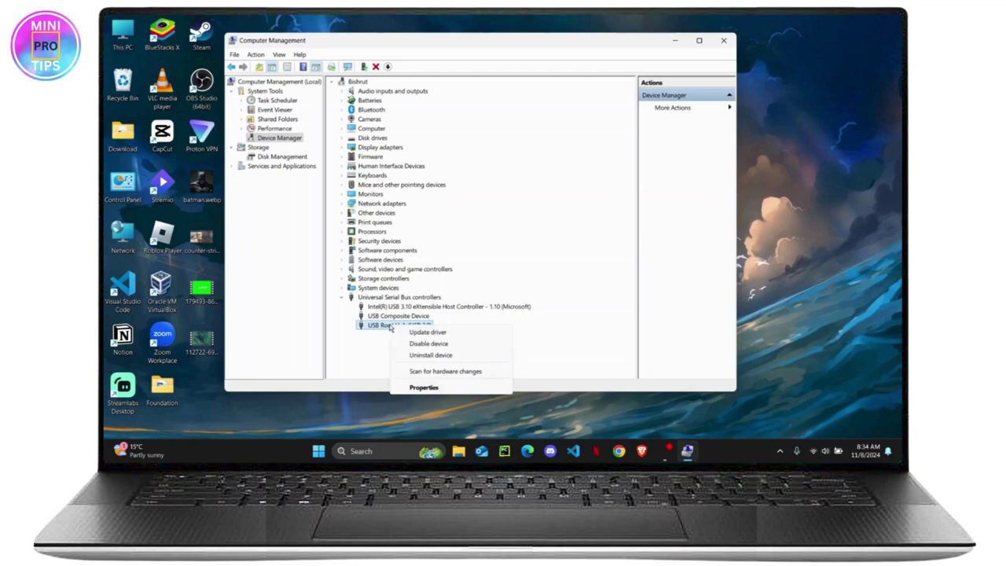
pyautogui.click(432, 333)
pyautogui.click(379, 203)
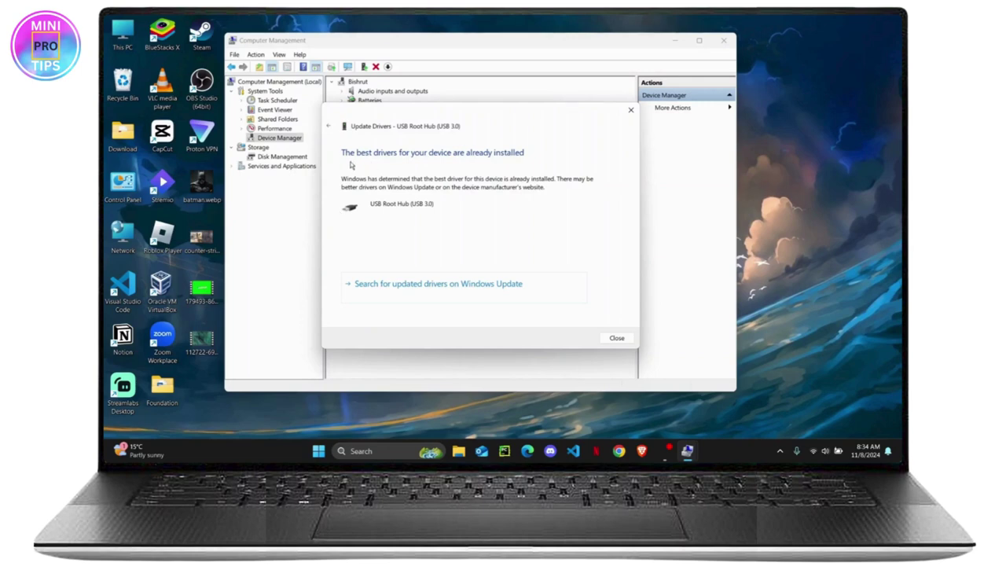
pyautogui.click(620, 339)
pyautogui.click(725, 42)
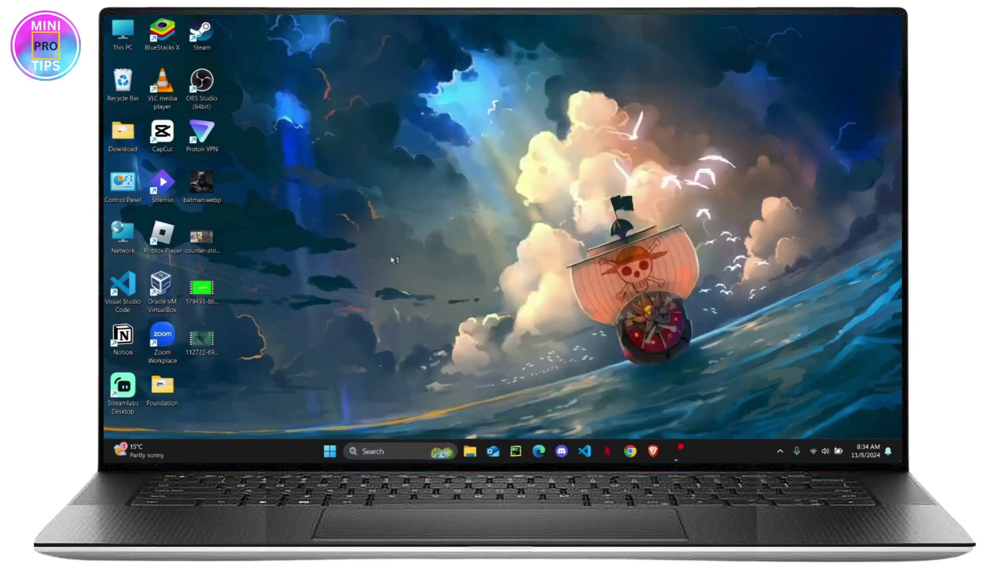
# Step: Expand Universal Serial Bus controllers to USB Root Hub (USB 3.0), close Device Manager, and switch to OBS Studio
pyautogui.moveTo(383, 47); pyautogui.dragTo(524, 45)
pyautogui.click(301, 300)
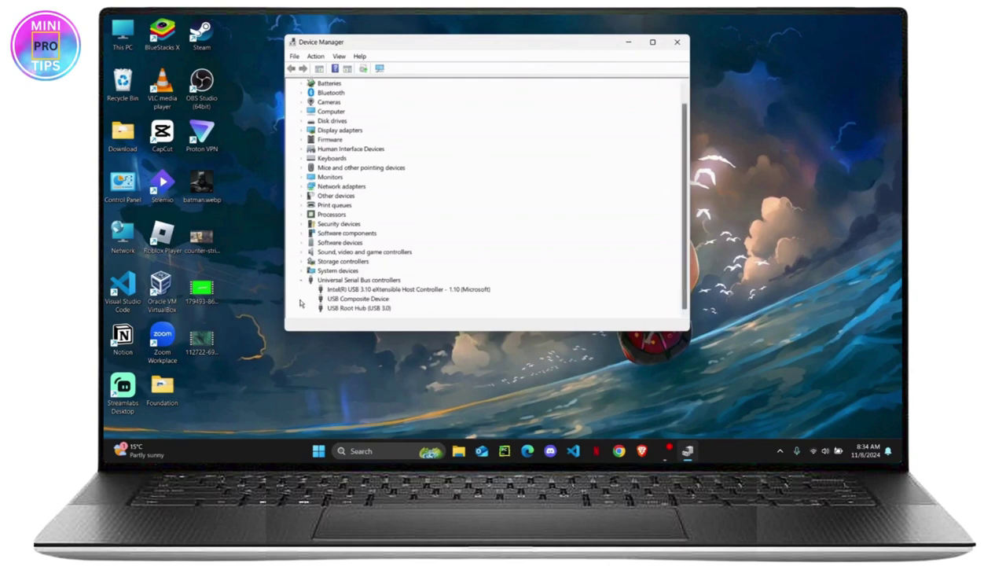
pyautogui.rightClick(350, 310)
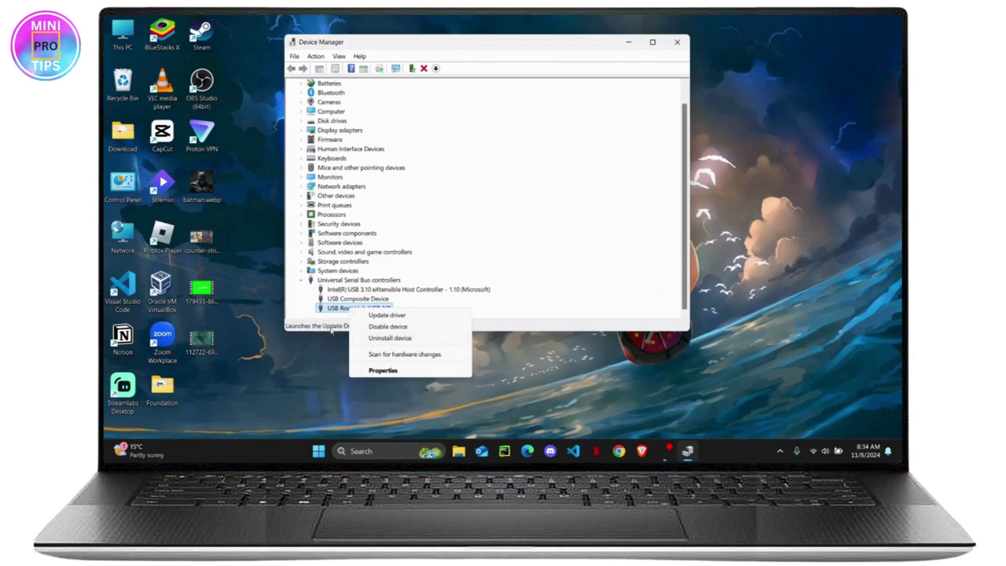
pyautogui.click(677, 43)
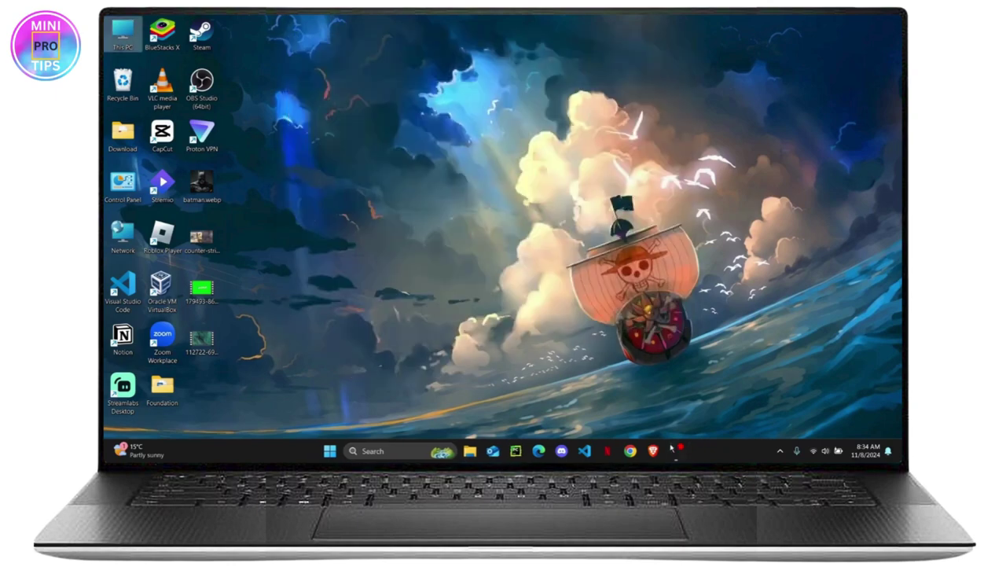
pyautogui.click(673, 450)
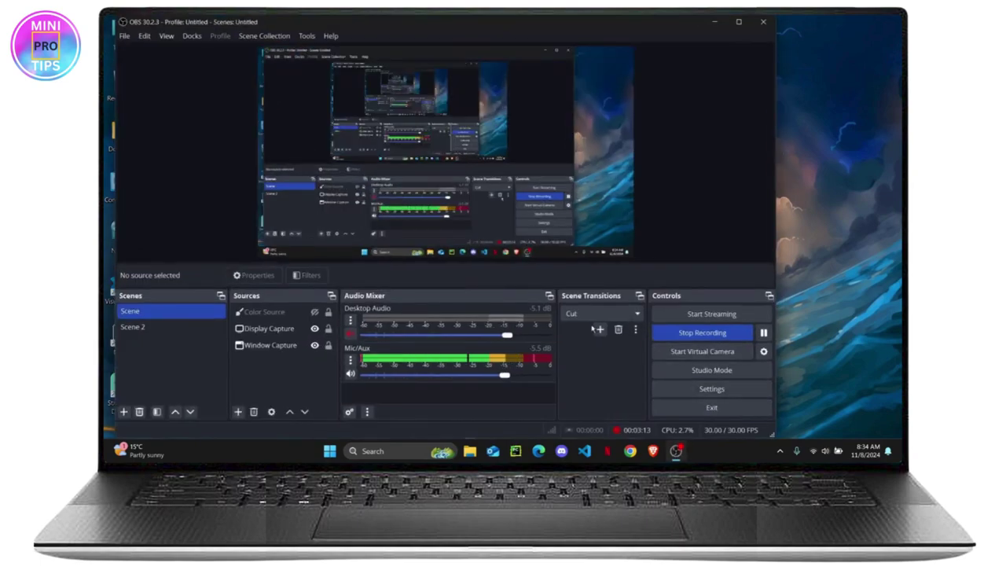